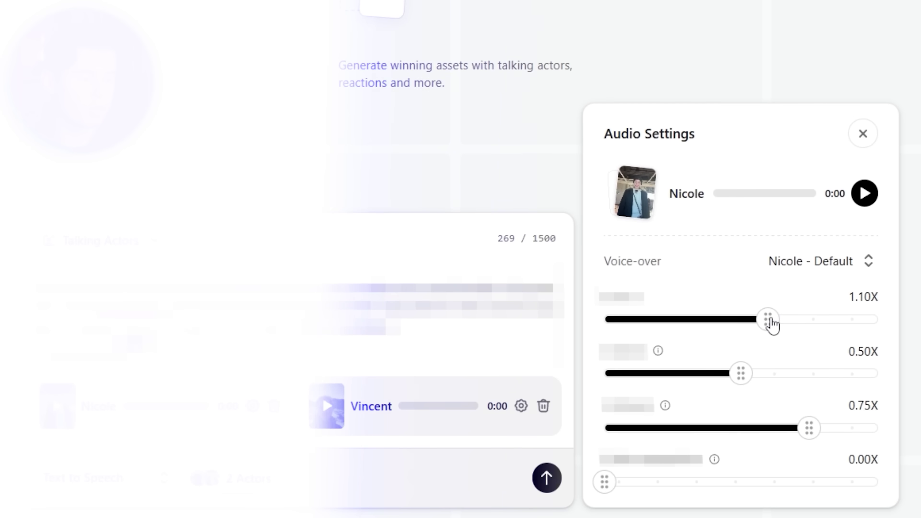
Step: Set Nicole's voice to 1.00X speed, 0.45X stability and 0.10X style exaggeration
left_click_drag(771, 325, 743, 326)
left_click_drag(740, 371, 725, 373)
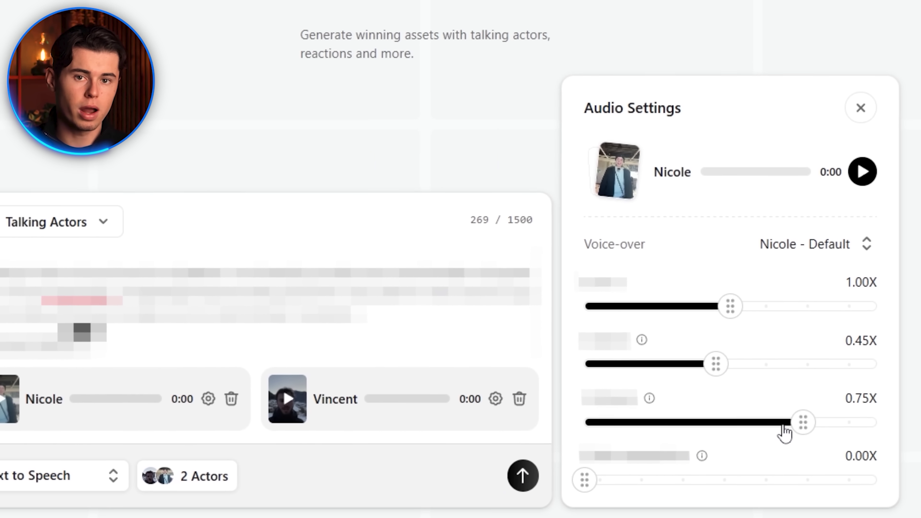
left_click_drag(588, 484, 620, 491)
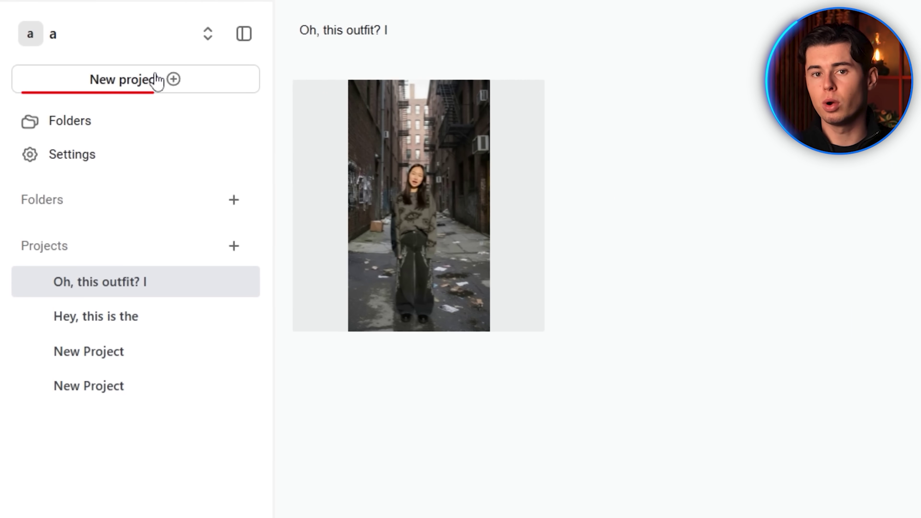
Step: Start a new project and open the Talking Actors generation-mode dropdown
left_click(148, 89)
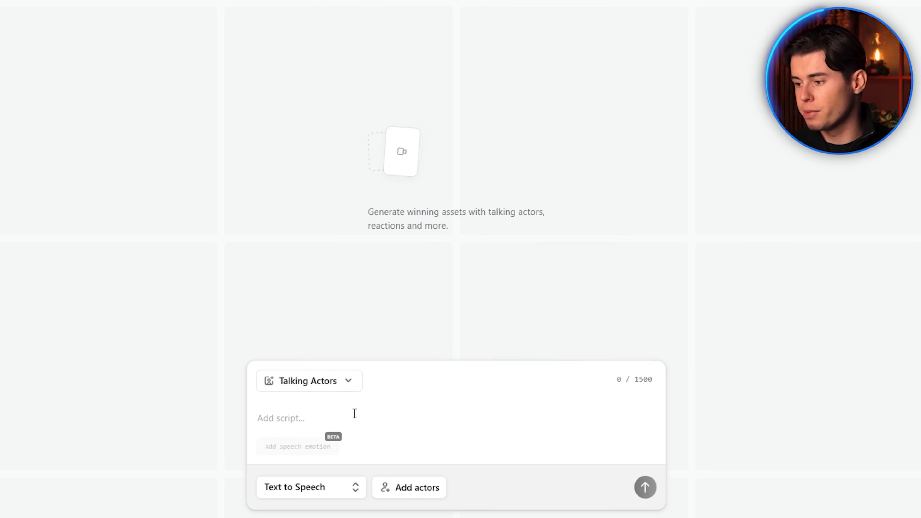
left_click(298, 381)
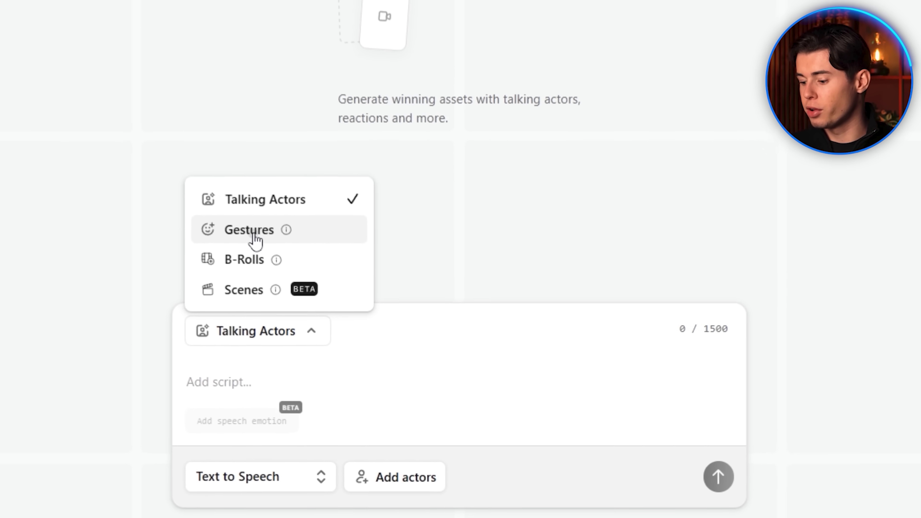
left_click(275, 258)
left_click(269, 401)
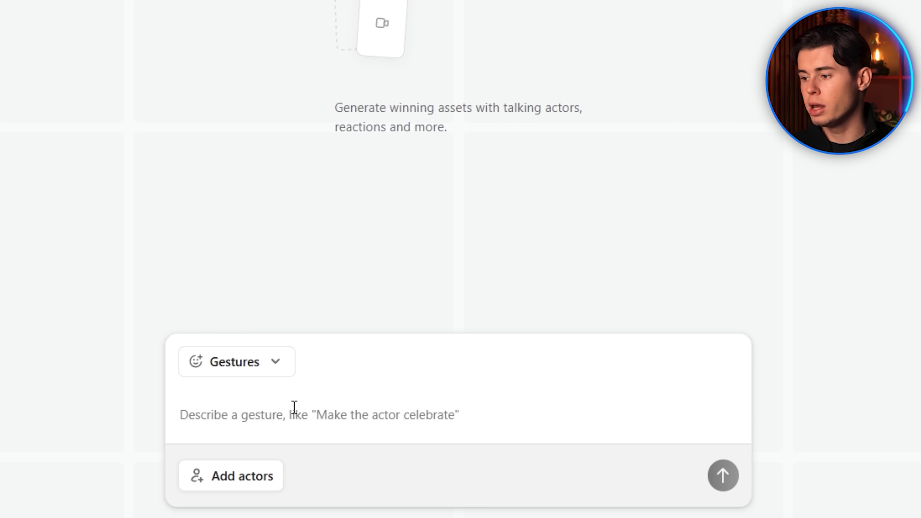
left_click(238, 370)
left_click(245, 302)
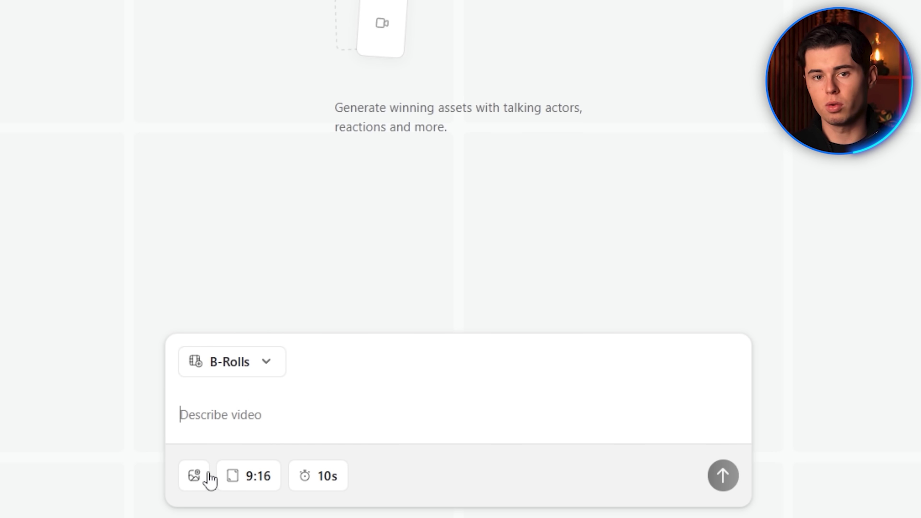
left_click(242, 370)
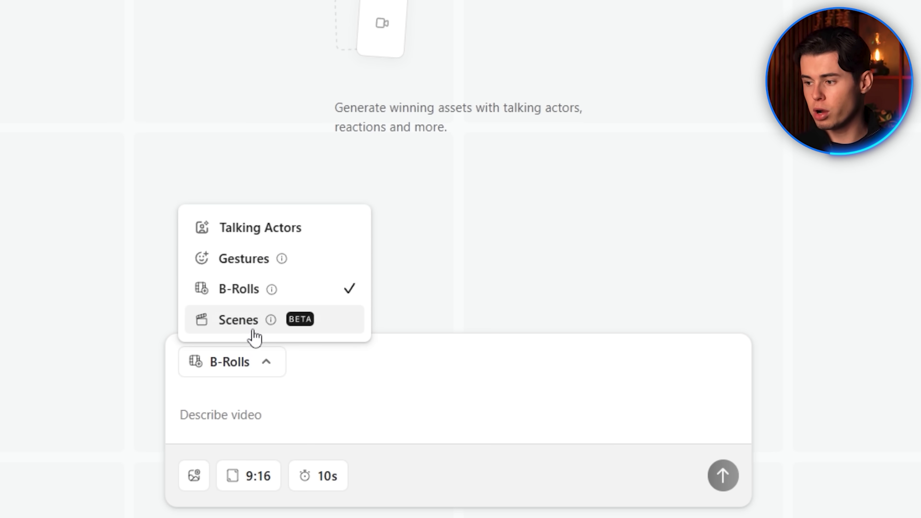
left_click(250, 328)
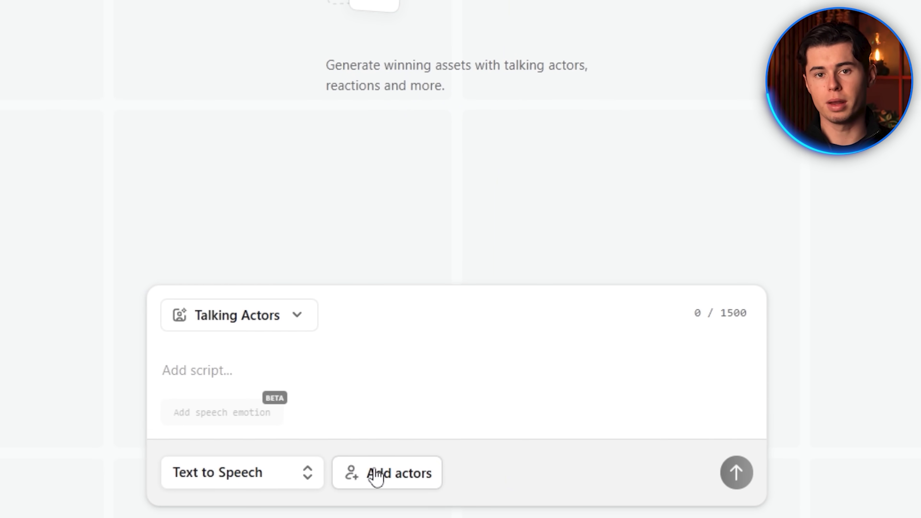
Step: Pick Nicole from the actor library filtered to female, young adult, airport actors
left_click(376, 476)
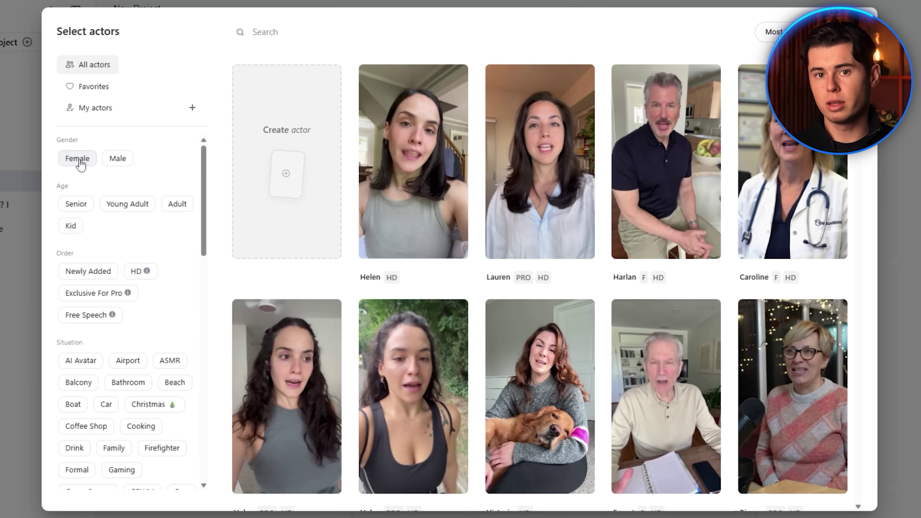
left_click(80, 163)
left_click(139, 210)
scroll(142, 211, "down", 5)
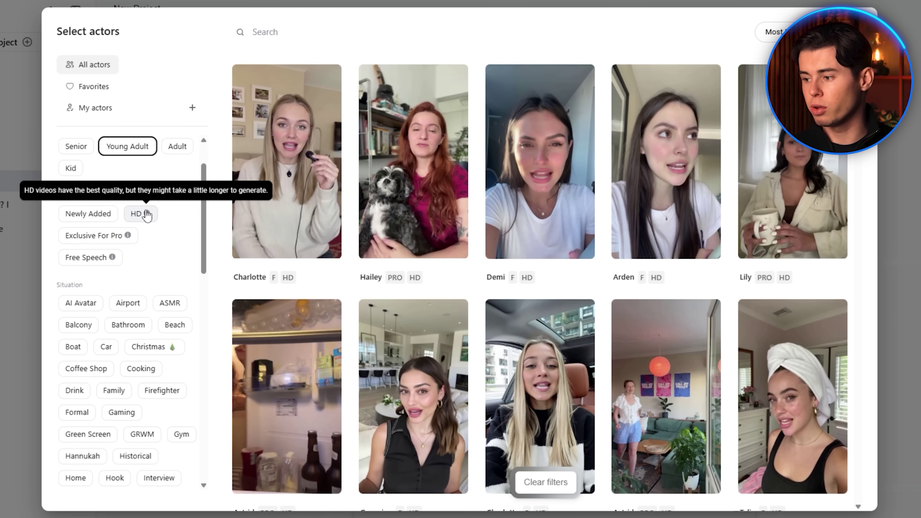
left_click(125, 196)
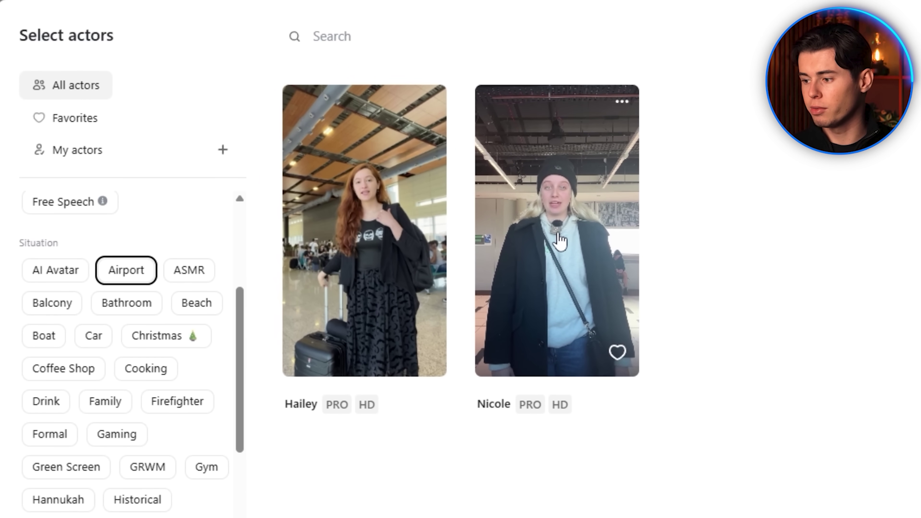
left_click(558, 239)
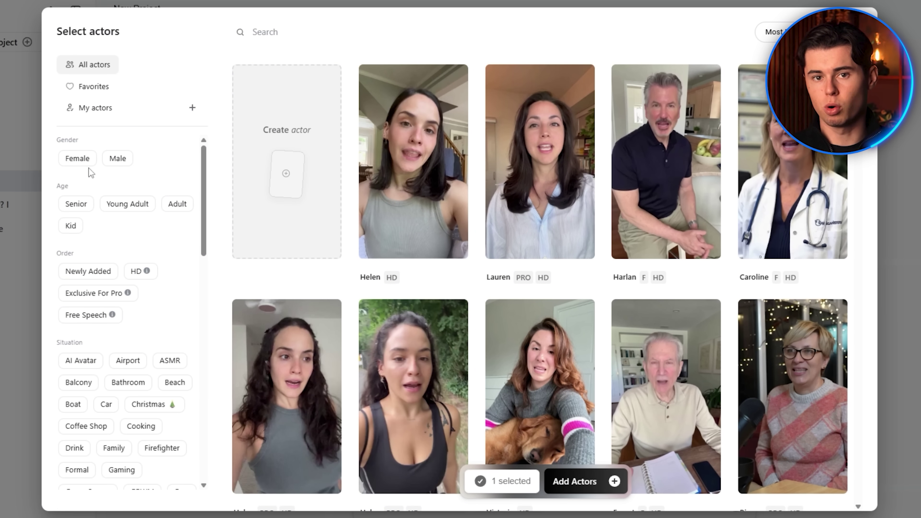
Step: Filter the actor library to male actors in snowy settings
left_click(122, 159)
scroll(148, 324, "down", 2)
scroll(148, 323, "down", 6)
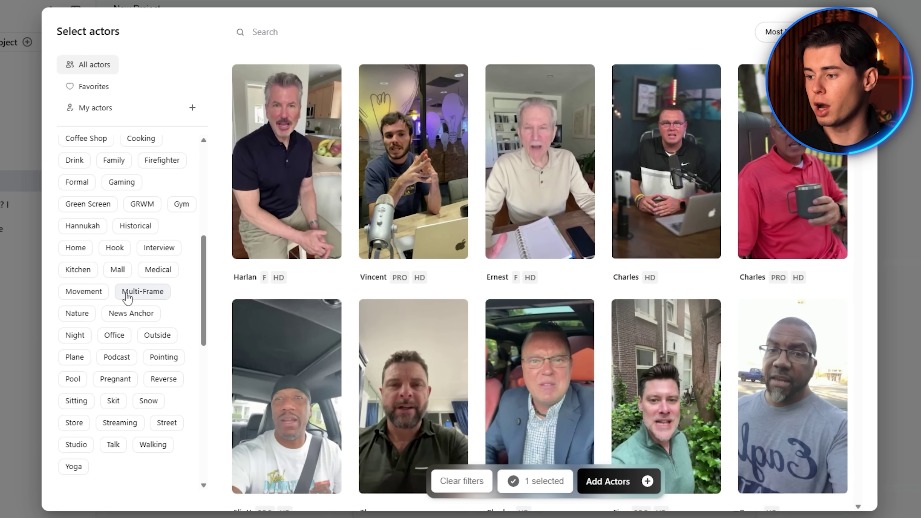
left_click(148, 344)
mouse_move(330, 199)
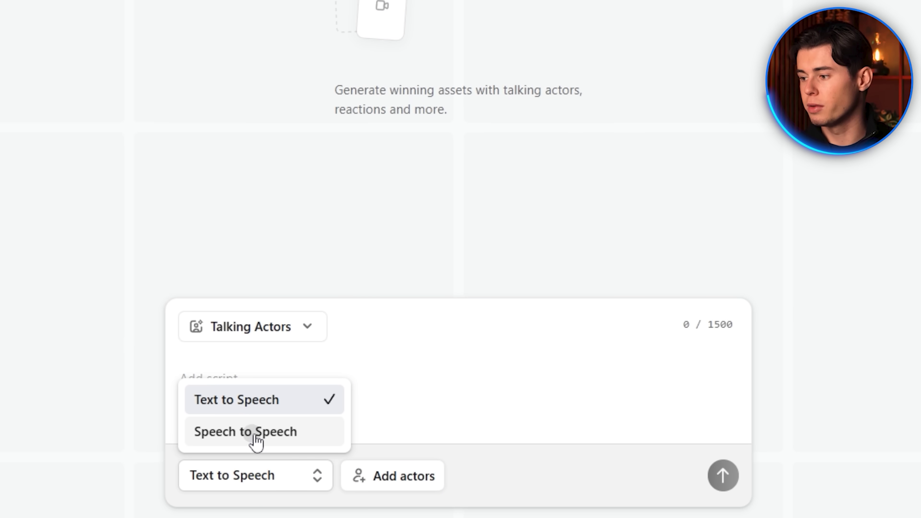
Step: Switch to Speech to Speech mode and start recording your own audio
left_click(251, 434)
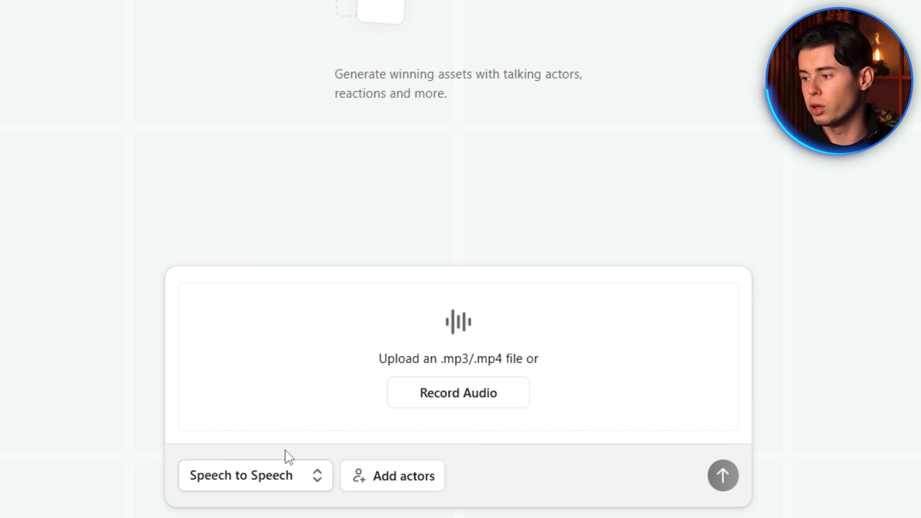
left_click(470, 403)
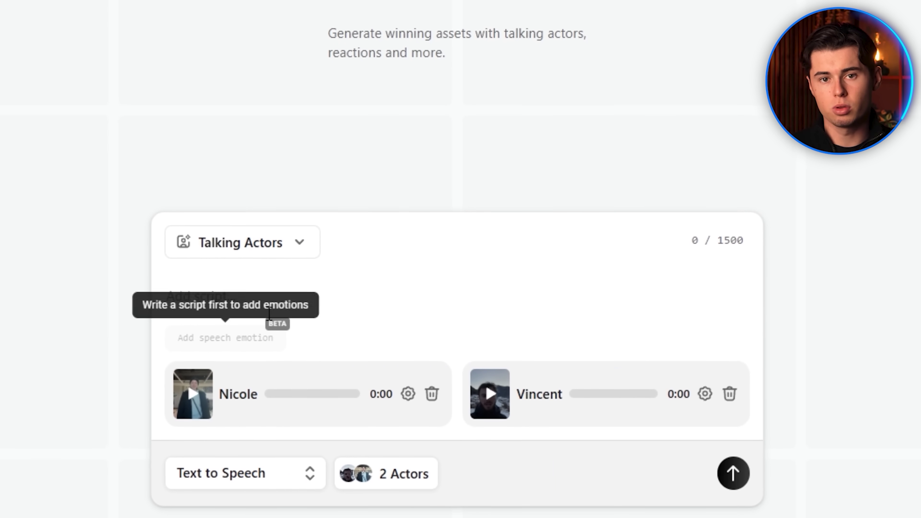
Step: Enter the ThermoPack jacket script beginning 'Traveling in the cold used to be a nightmare', then open Nicole's settings
left_click(251, 286)
type("Traveling in the cold used to be a nightmare.")
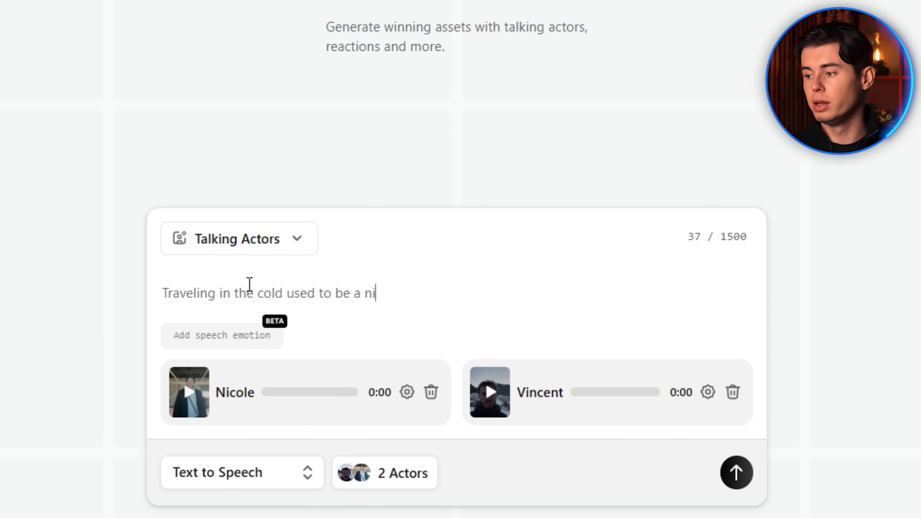
type(" I was freezing outside and uncom")
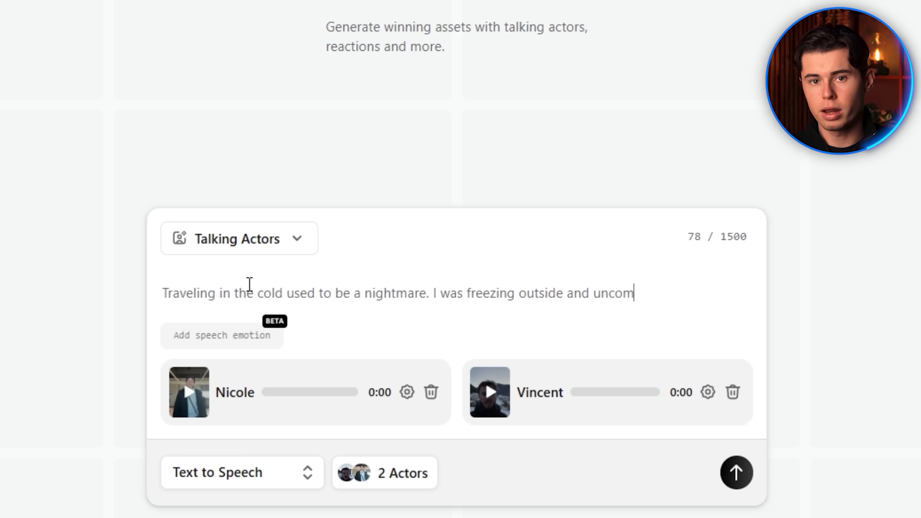
type("fortable at airports. Then I tried ThermoP")
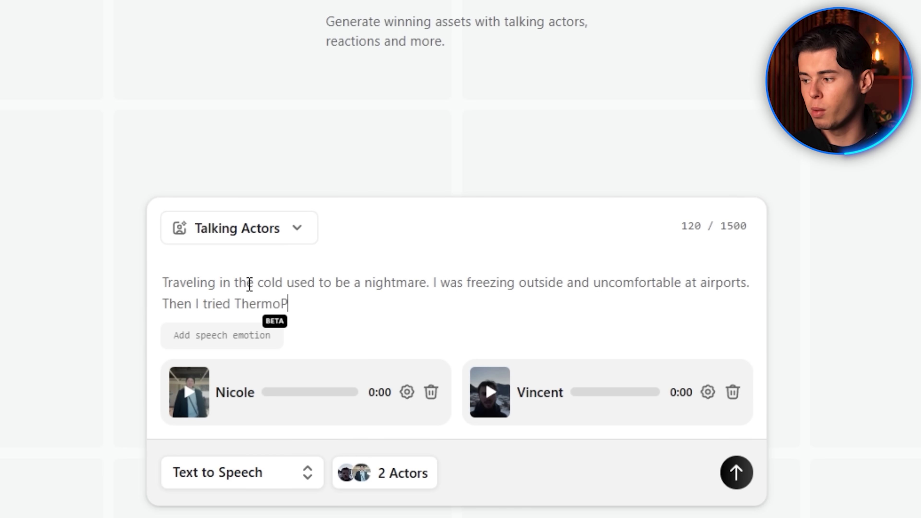
type("ack, a lightweight heated travel jacket. Now I stay warm in the snow and coz")
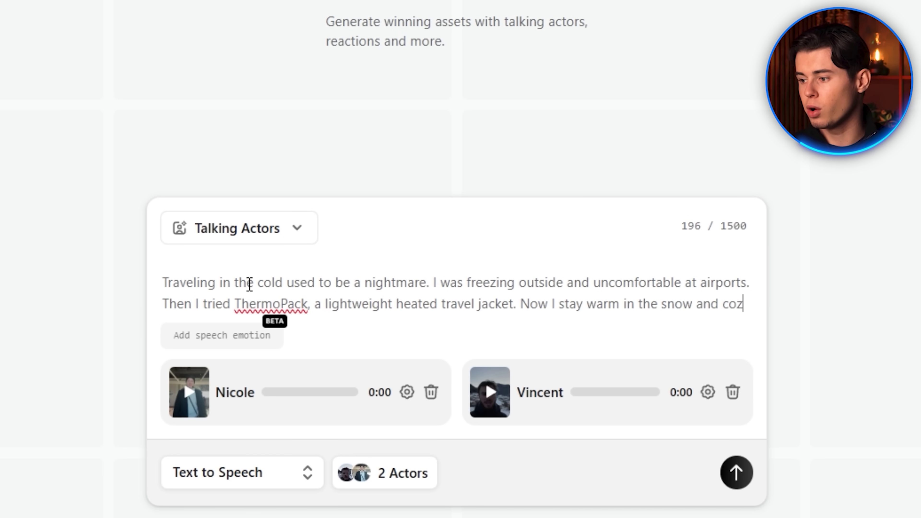
type("y while waiting for flights. ")
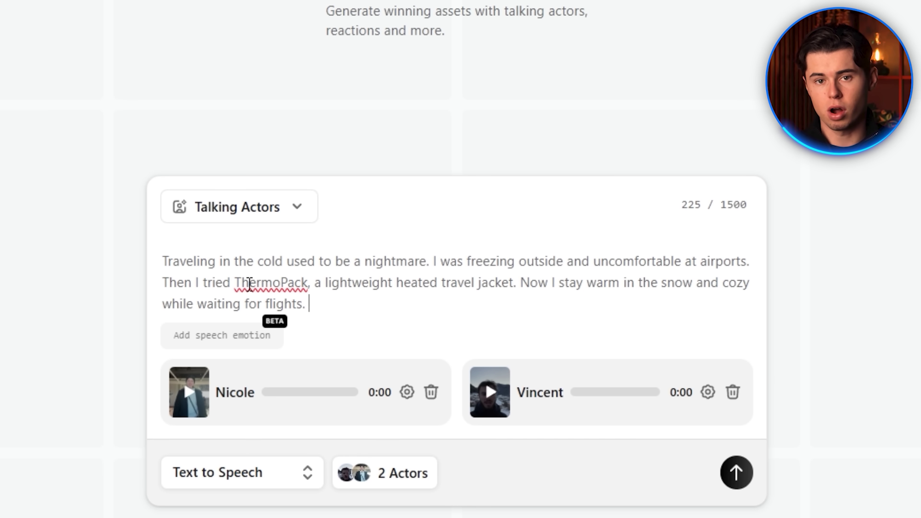
type("Honestly, I don't travel without it anymore.")
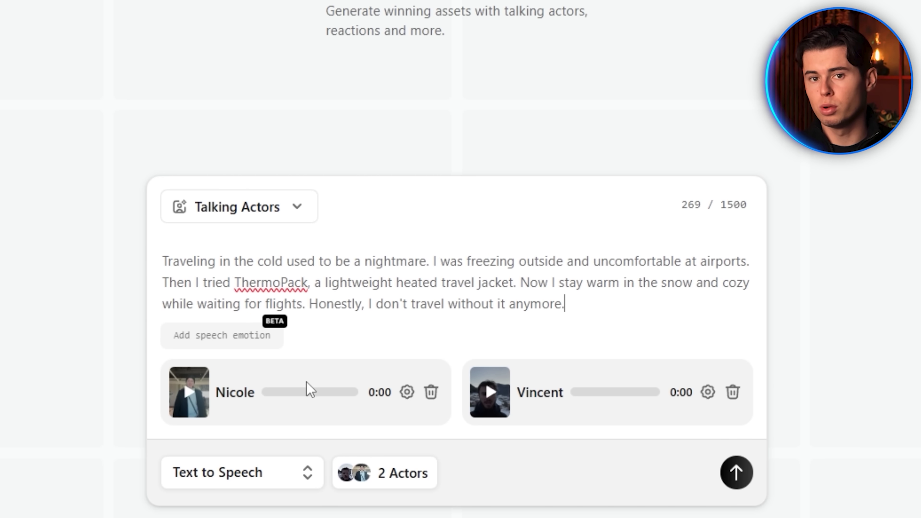
left_click(406, 392)
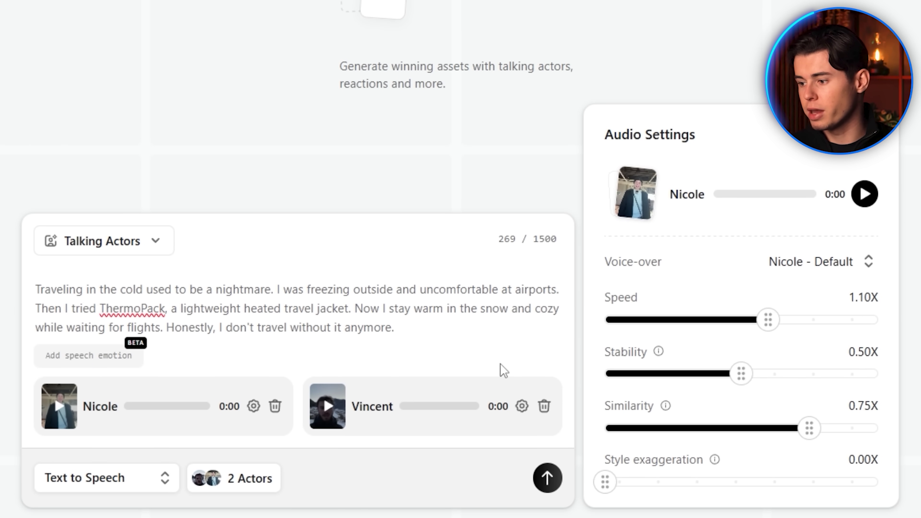
Step: Set Nicole's voice to 1.00X speed, 0.45X stability and 0.10X style exaggeration
left_click_drag(769, 323, 744, 333)
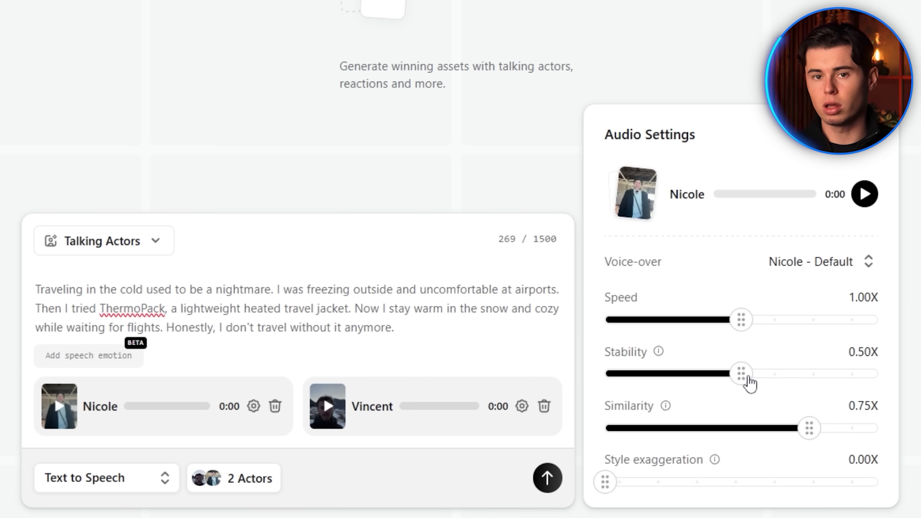
left_click_drag(736, 380, 731, 381)
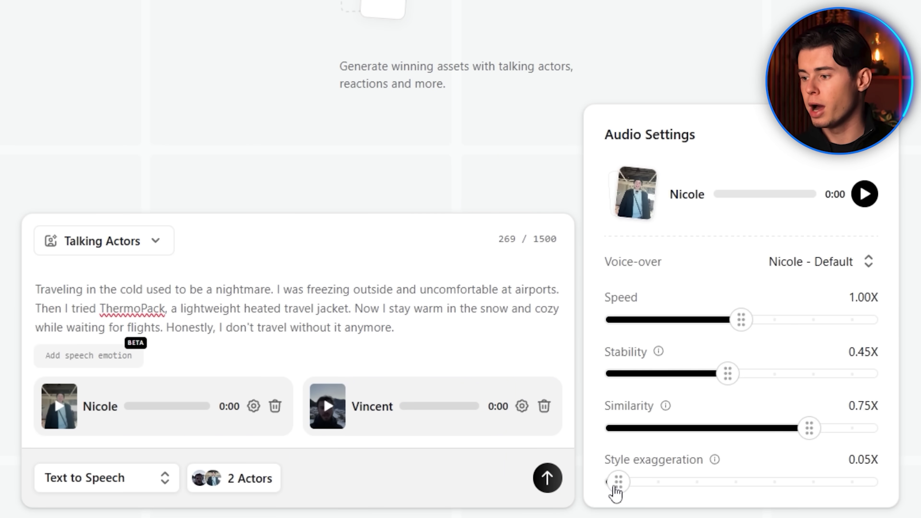
left_click_drag(613, 492, 635, 496)
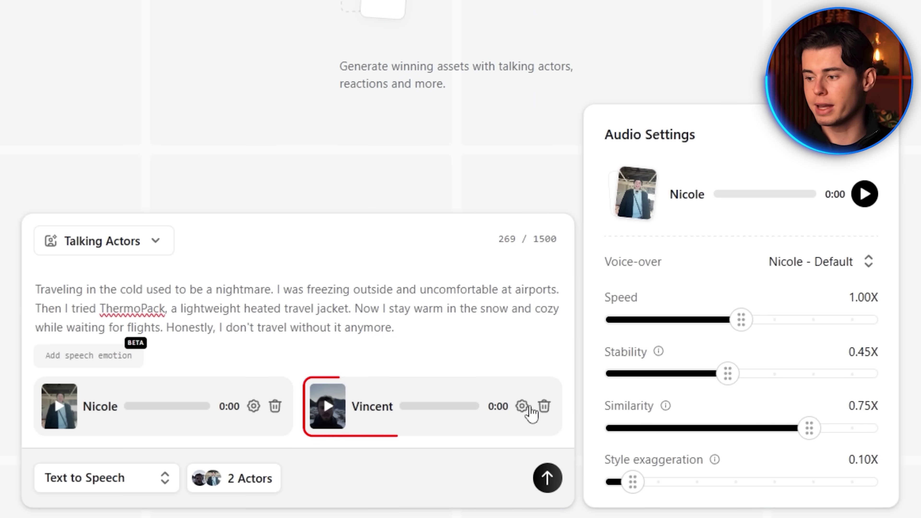
Step: Set Vincent's voice to 1.25X speed, 0.70X stability, 0.40X similarity and 1.00X style exaggeration
left_click(522, 406)
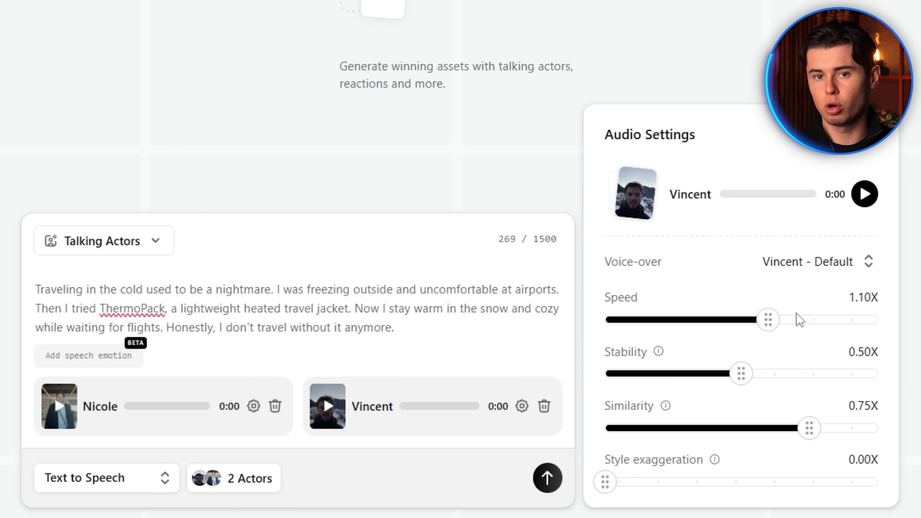
left_click_drag(774, 320, 807, 324)
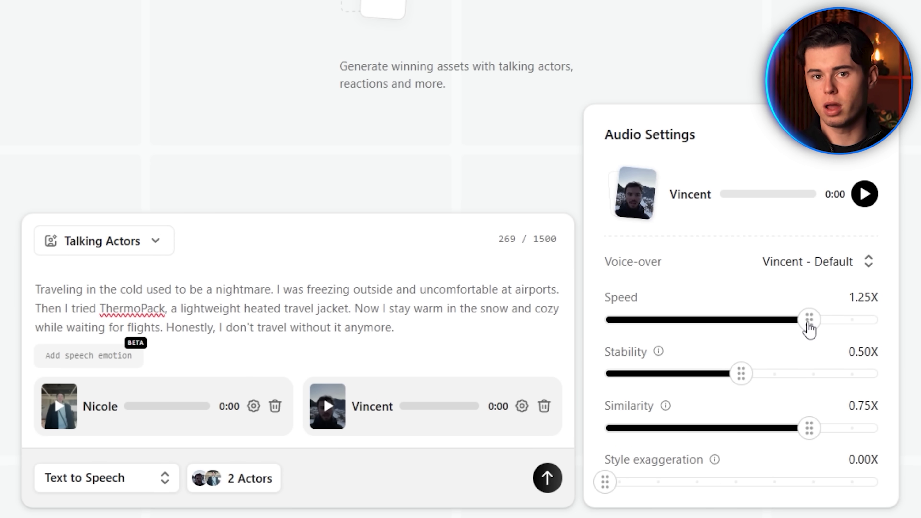
left_click_drag(737, 384, 790, 382)
left_click_drag(814, 441, 715, 448)
left_click_drag(609, 483, 888, 497)
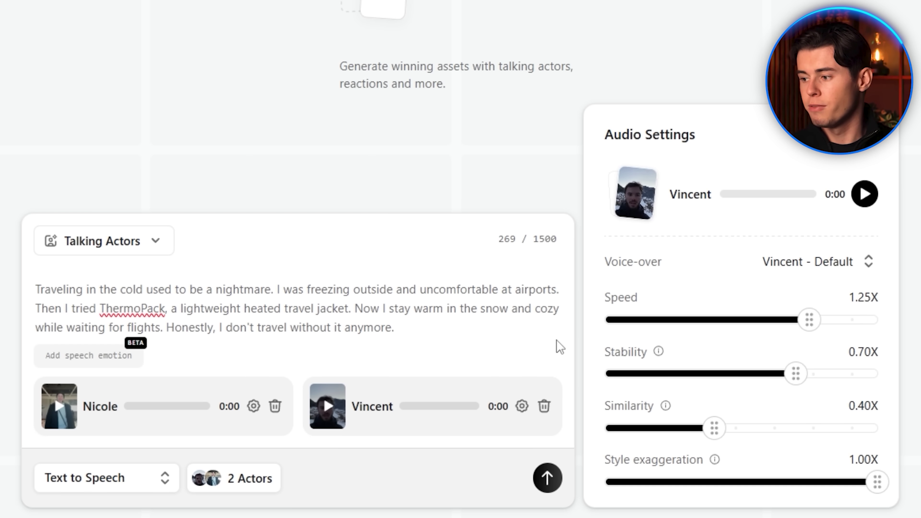
left_click(254, 406)
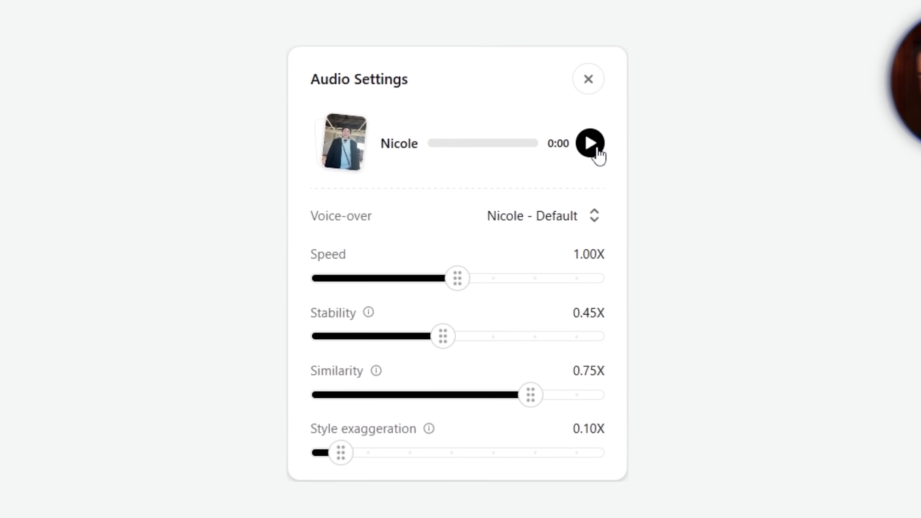
Step: Play a preview of the first actor's voice from its Audio Settings panel
left_click(590, 149)
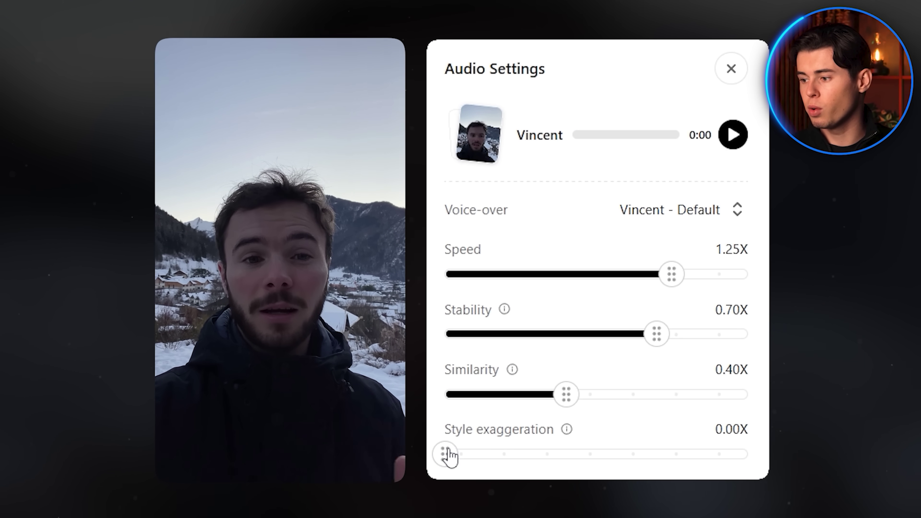
Step: Push the style exaggeration slider to its 1.00X maximum
left_click_drag(449, 455, 747, 454)
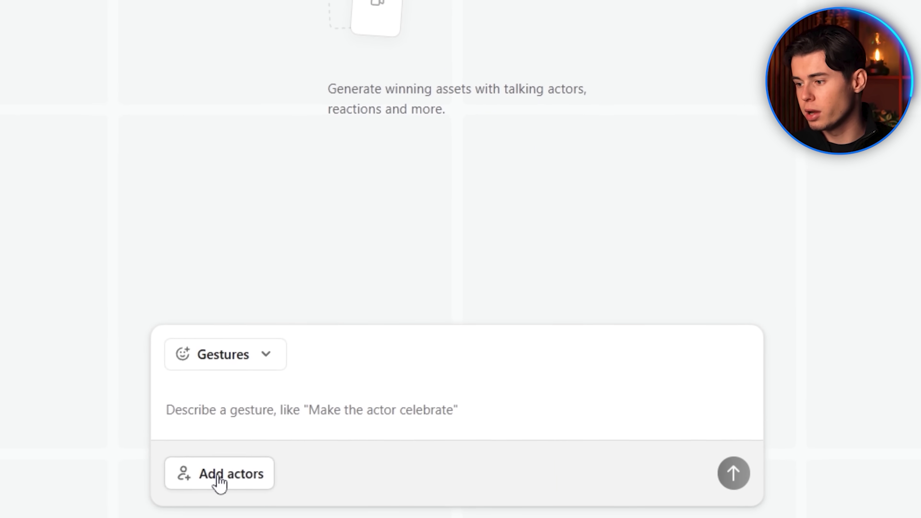
Step: Add a male gaming actor and submit the gesture 'Taking off his headphones'
left_click(218, 475)
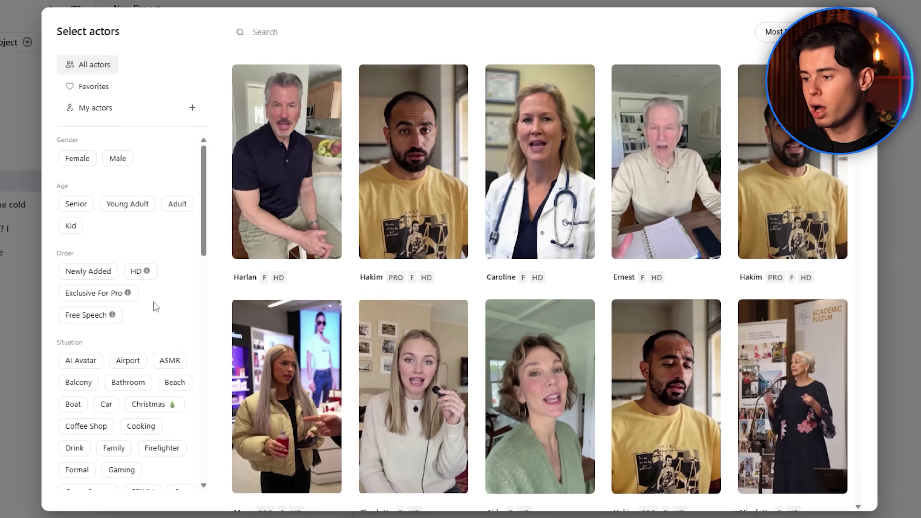
left_click(120, 160)
scroll(123, 327, "down", 5)
left_click(121, 297)
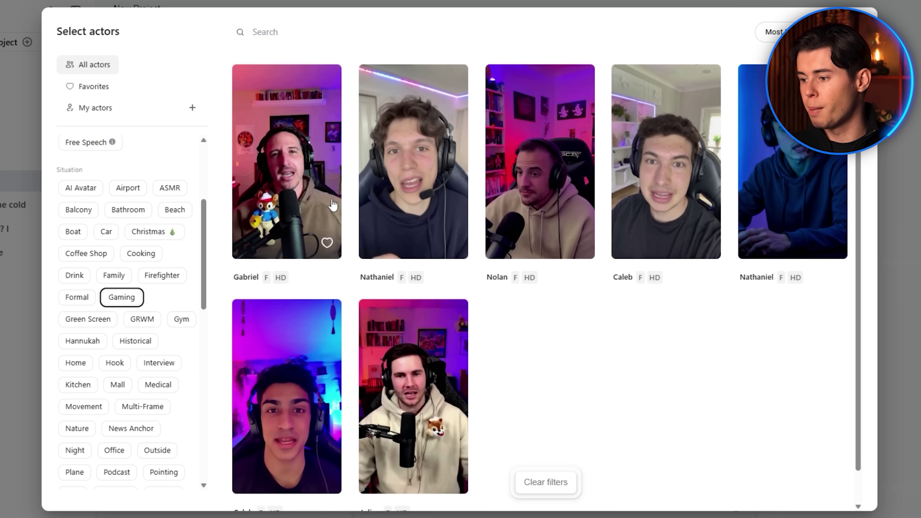
left_click(275, 386)
left_click(598, 481)
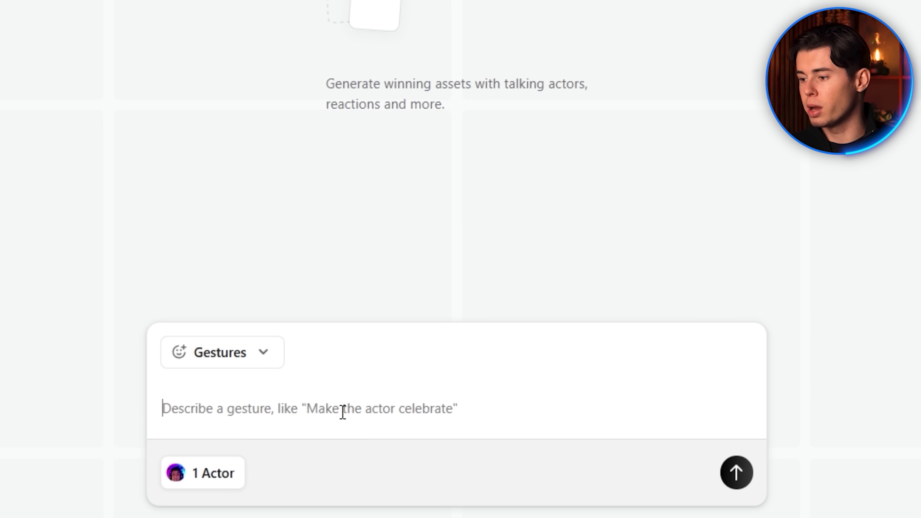
type("Taking off his headphones")
left_click(738, 481)
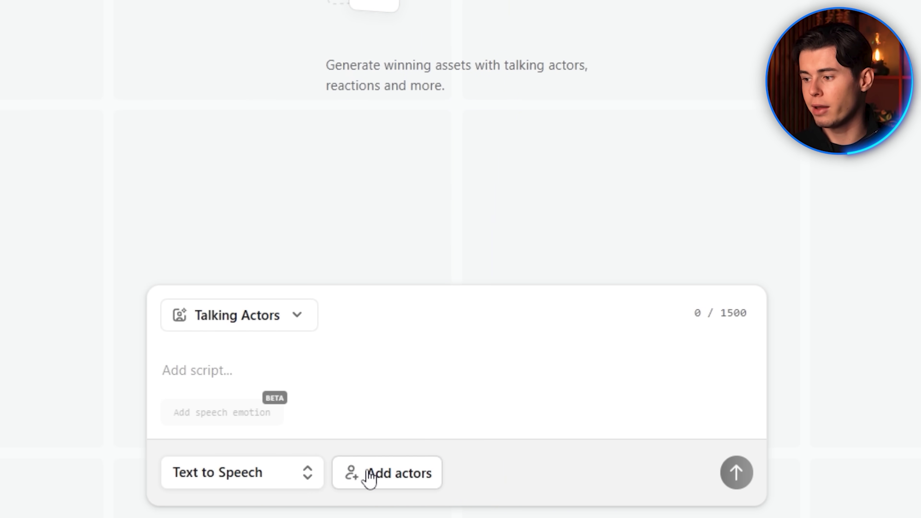
Step: Open the actor library and start creating a new custom actor under My actors
left_click(369, 473)
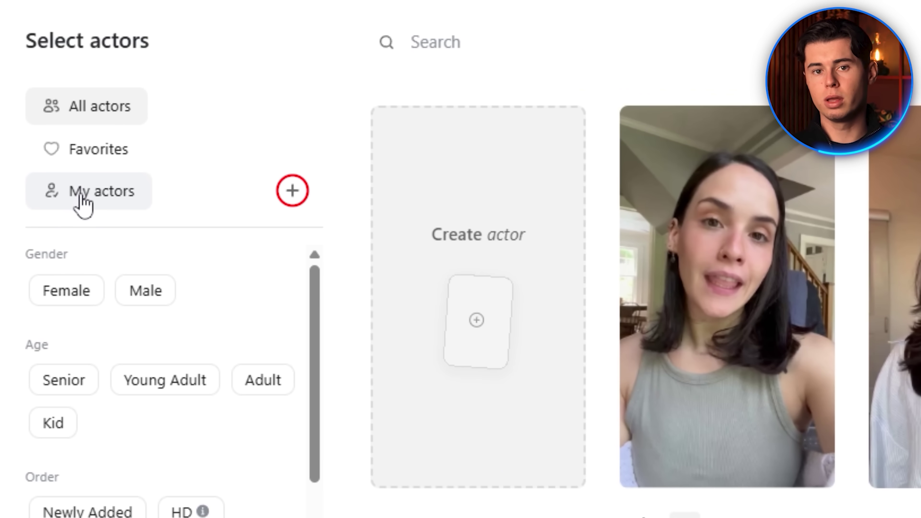
left_click(292, 191)
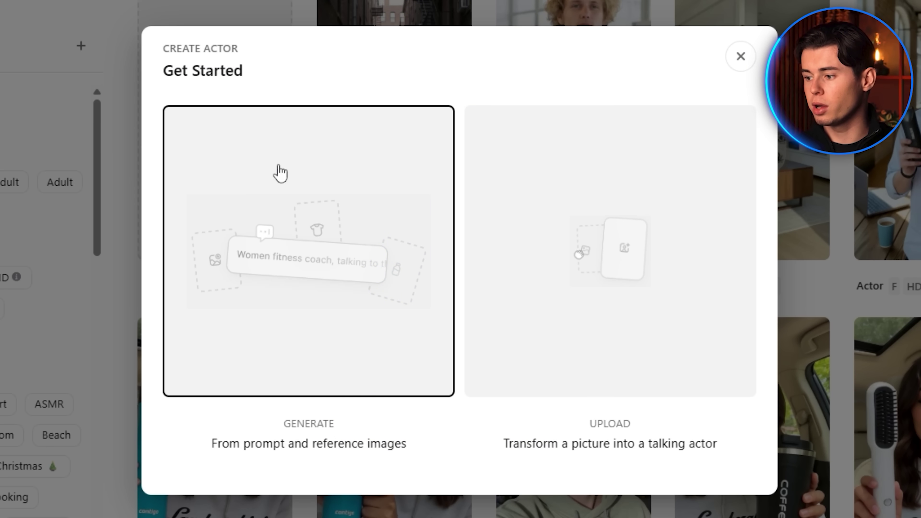
Step: Generate three 9:16 actor images from the prompt 'a blonde girl with a casual look'
left_click(302, 339)
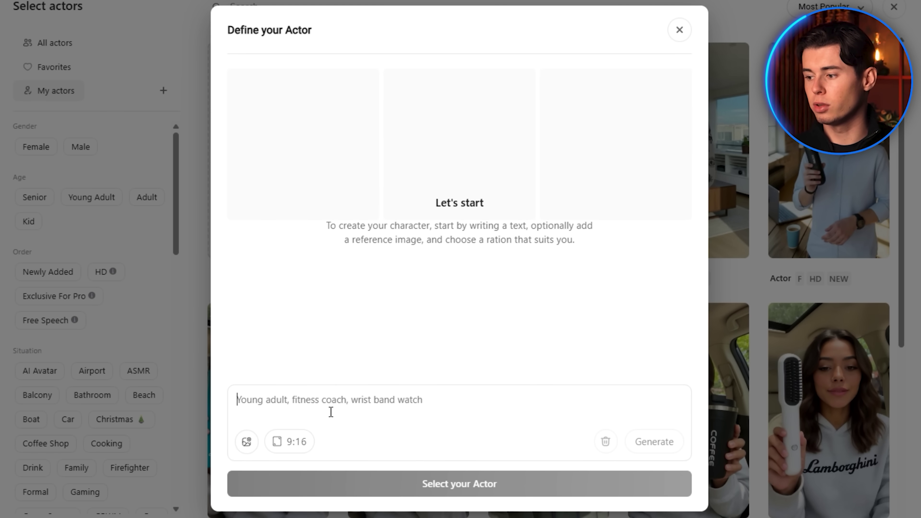
type("a blonde girl with a casual look")
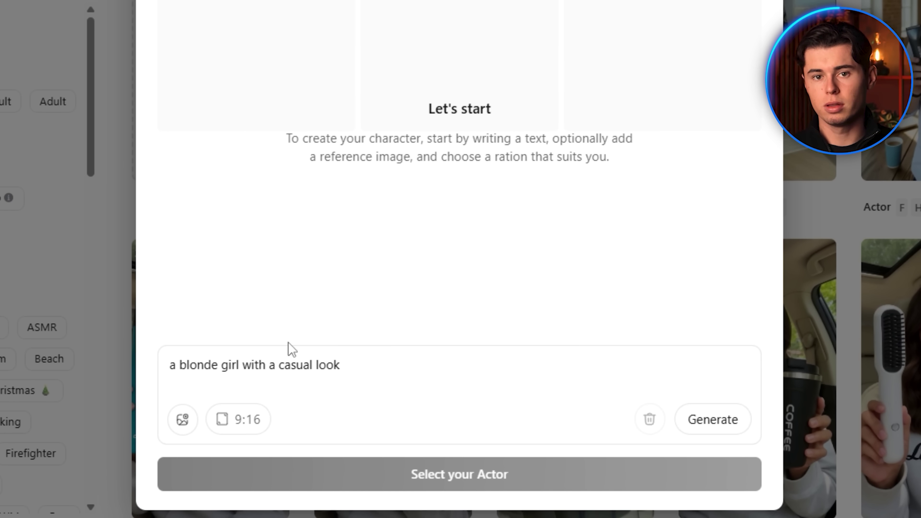
left_click(250, 420)
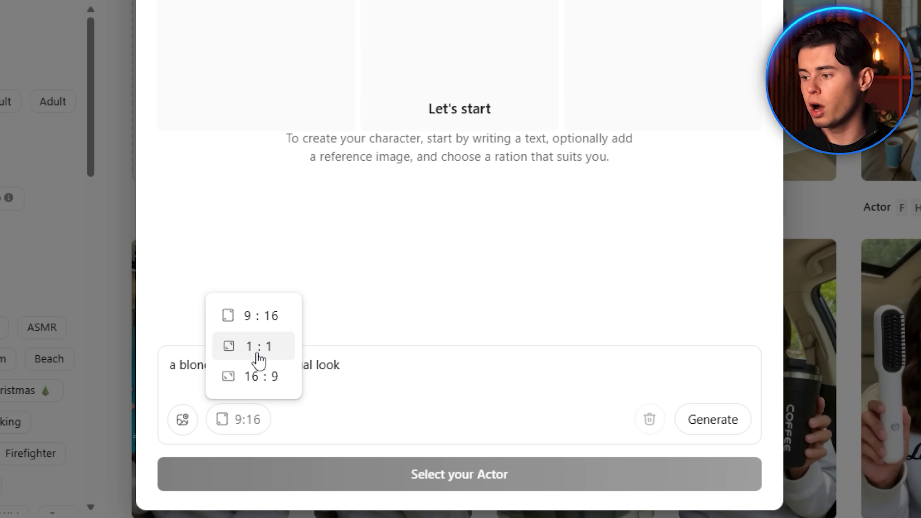
left_click(270, 327)
left_click(713, 419)
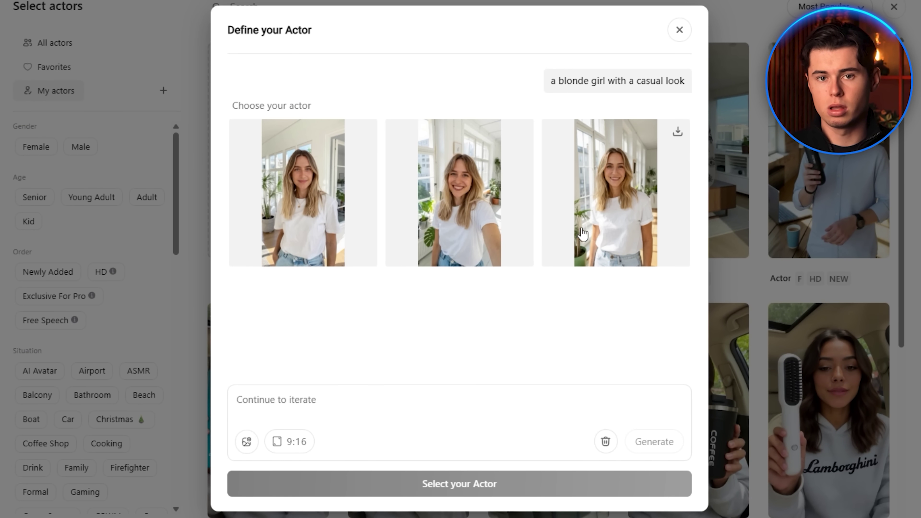
mouse_move(650, 209)
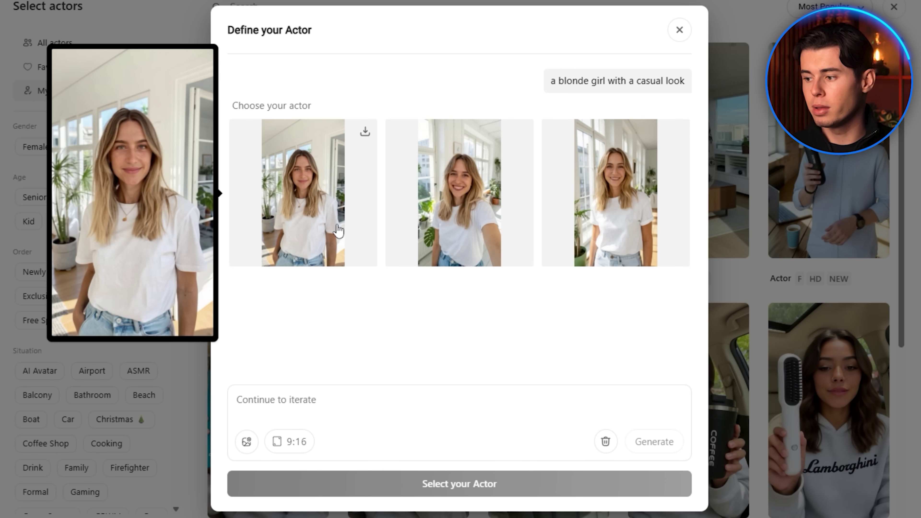
Step: Regenerate the first image with the pasted frying pan picture, holding the pan in her right hand
left_click(339, 231)
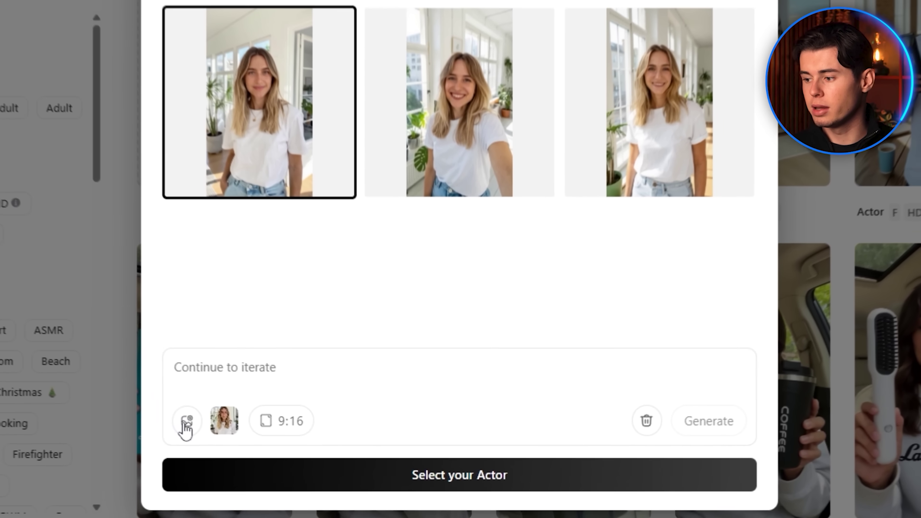
key("ctrl+v")
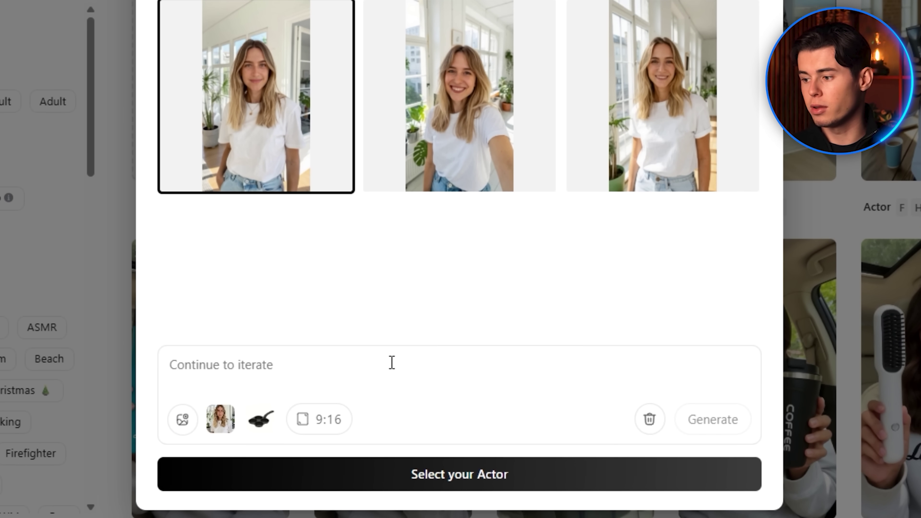
type("She is holding the")
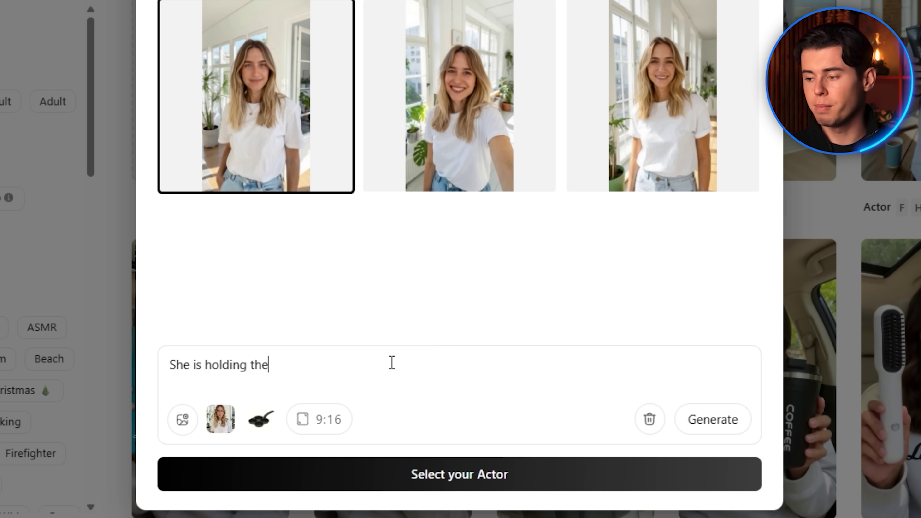
type(" pan in her right hand.")
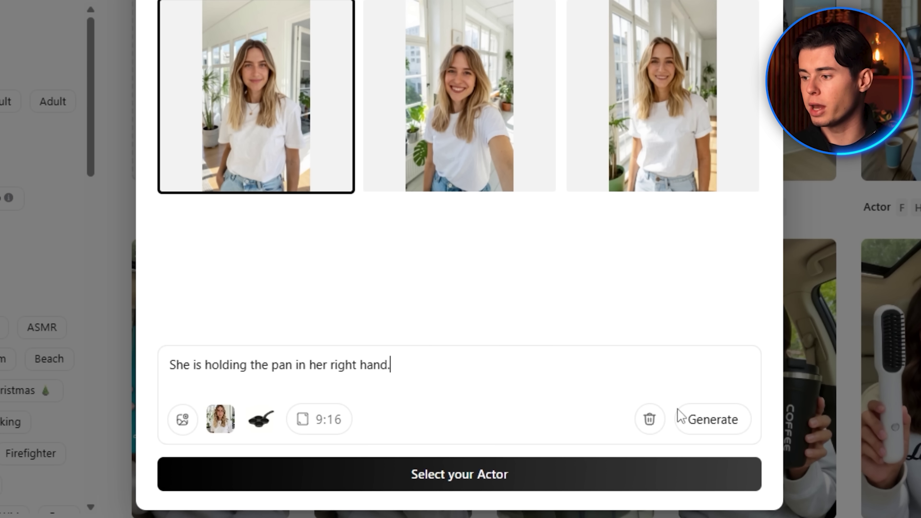
left_click(712, 421)
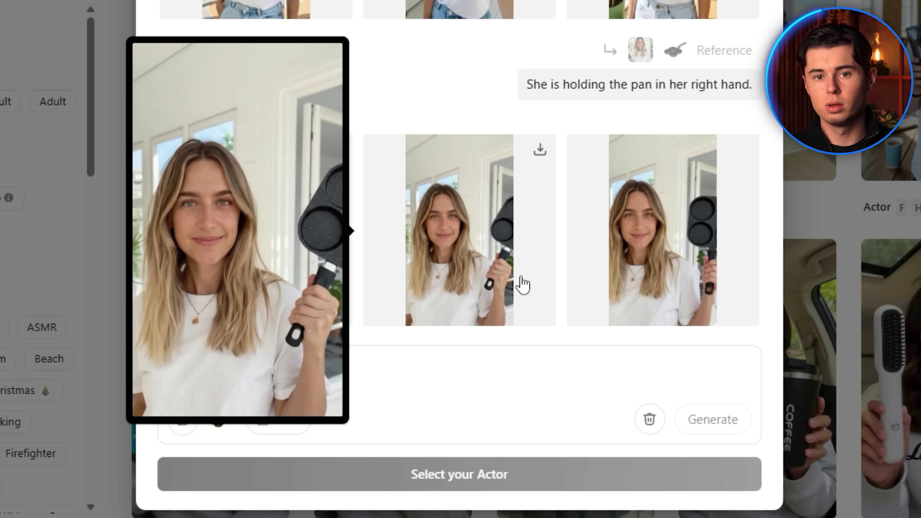
Step: Request a full-body shot of the middle pan-holding image with 'make this a full body shot'
left_click(523, 285)
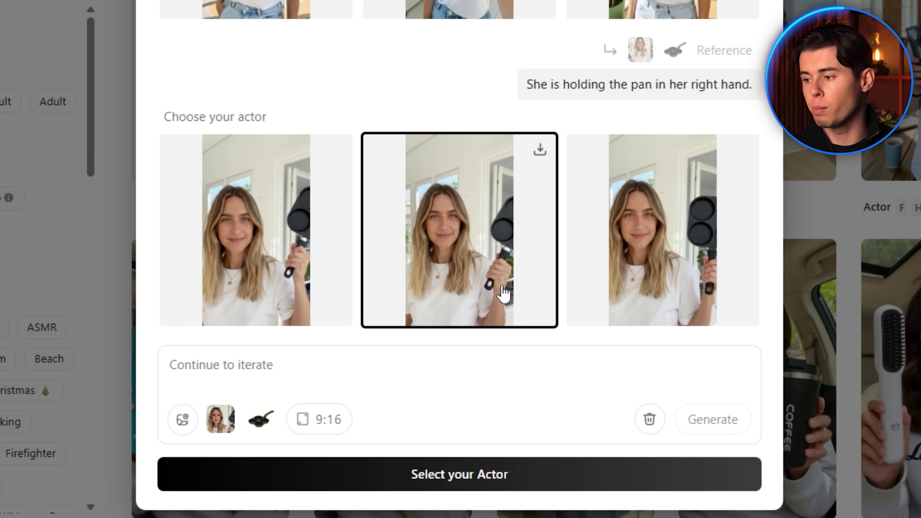
type("make this a full body sh")
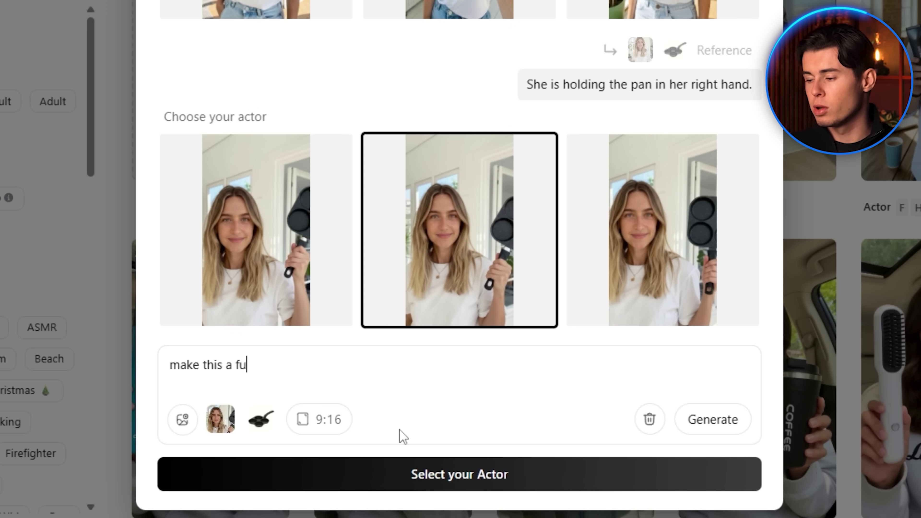
type("ot")
key("Return")
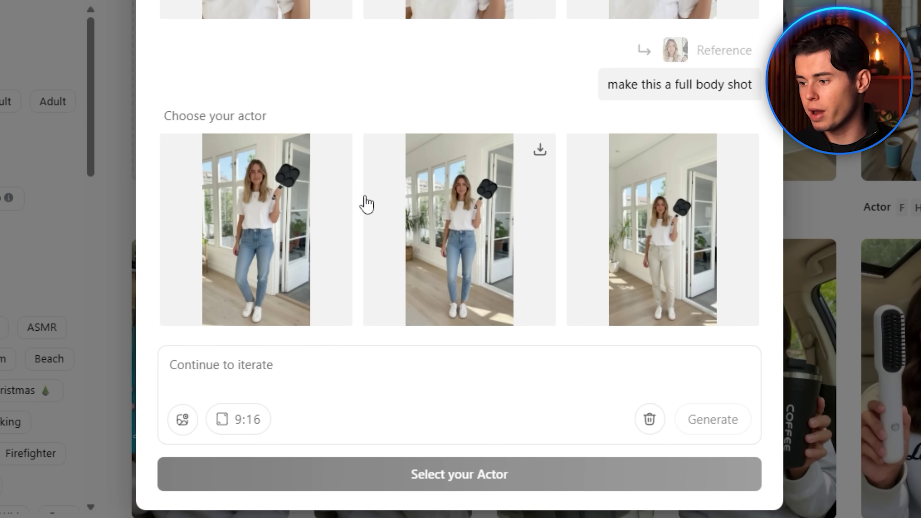
Step: Attach the purple skeleton hoodie picture and start the prompt 'she is wearing this h…'
mouse_move(456, 251)
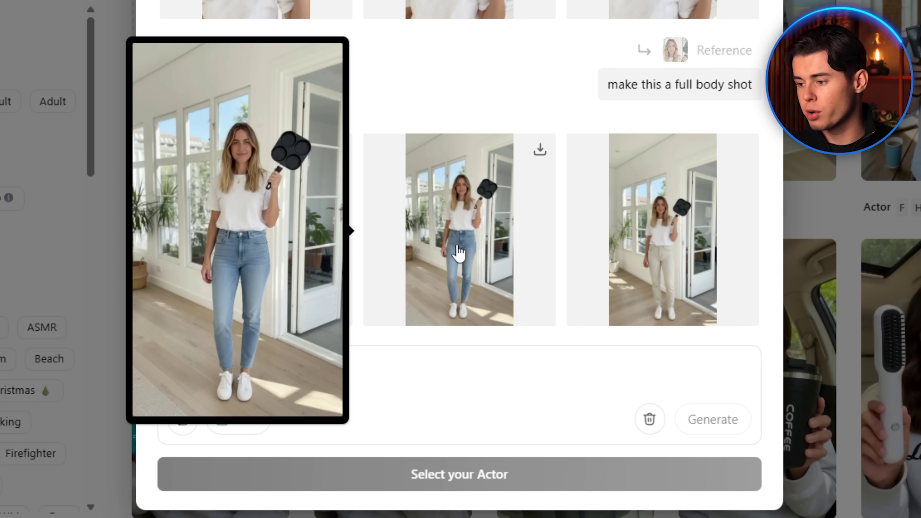
mouse_move(647, 279)
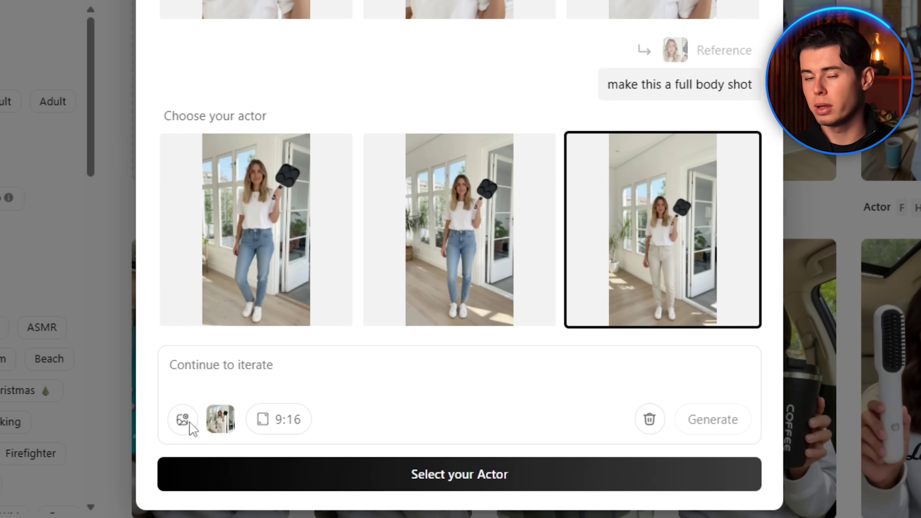
left_click(247, 442)
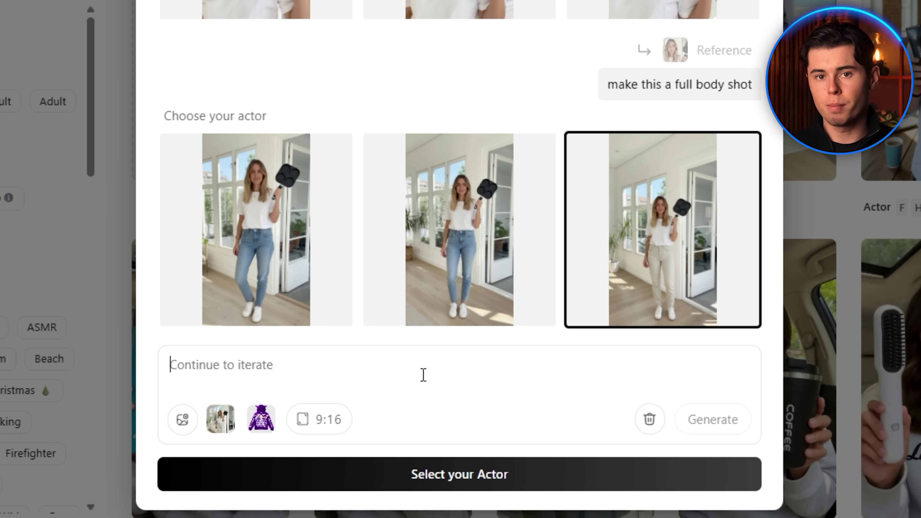
type("she is wearing this h")
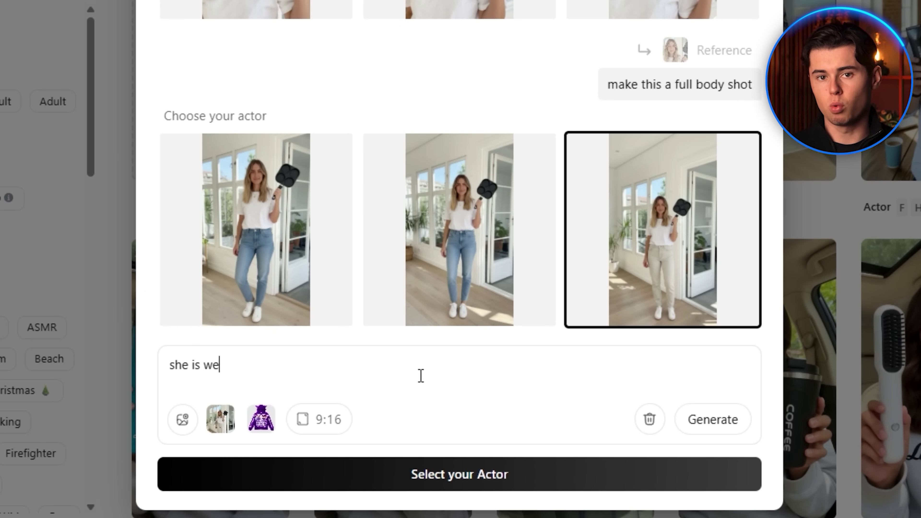